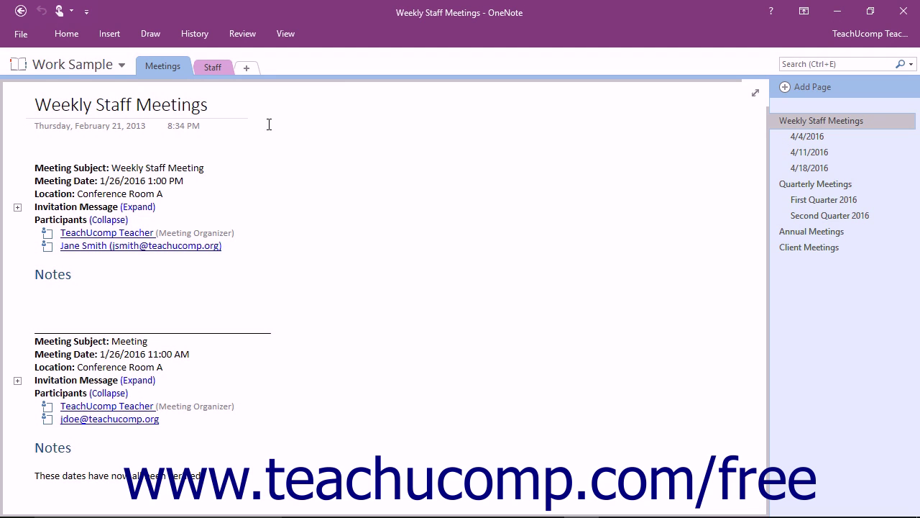
Start a new notebook with OneDrive - TeachUcomp, Inc. as the storage location.
{"action": "left_click", "coordinate": [20, 34]}
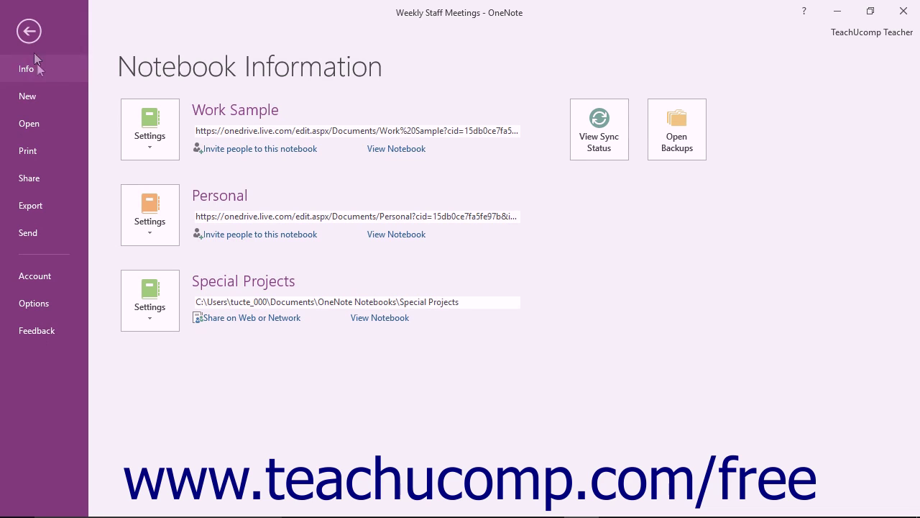
{"action": "left_click", "coordinate": [38, 95]}
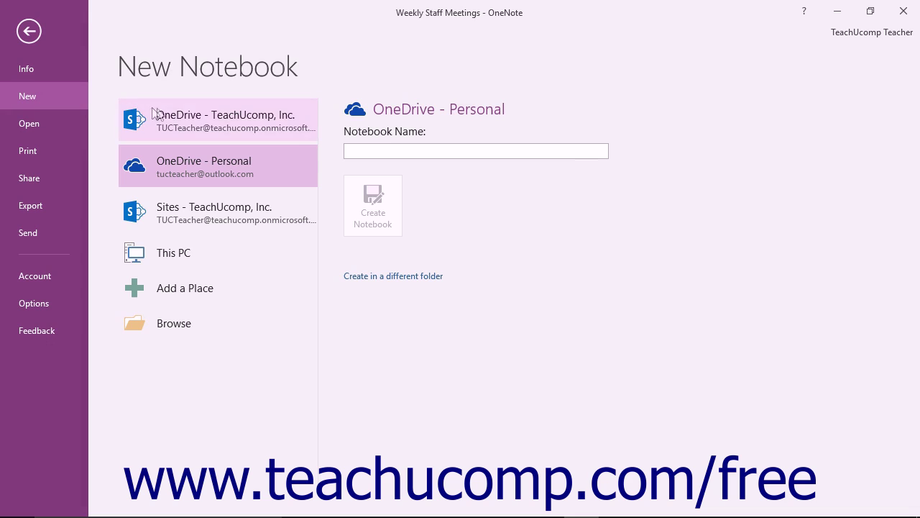
{"action": "left_click", "coordinate": [209, 118]}
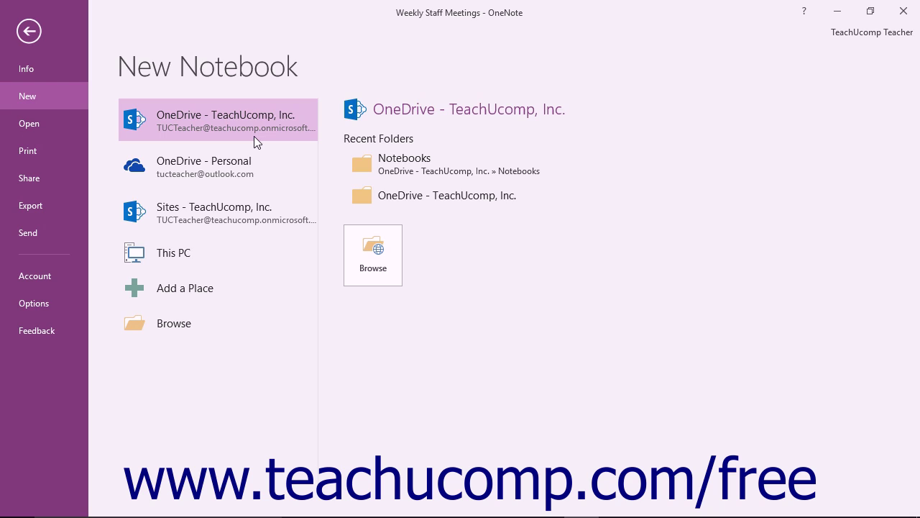
Create the notebook 'Shared Meetings' in the OneDrive Notebooks folder.
{"action": "left_click", "coordinate": [371, 256]}
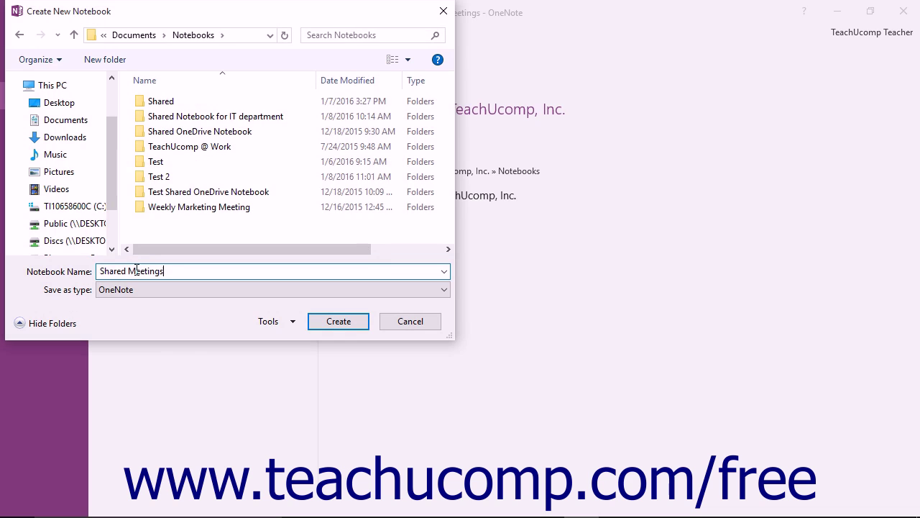
{"action": "left_click", "coordinate": [334, 326]}
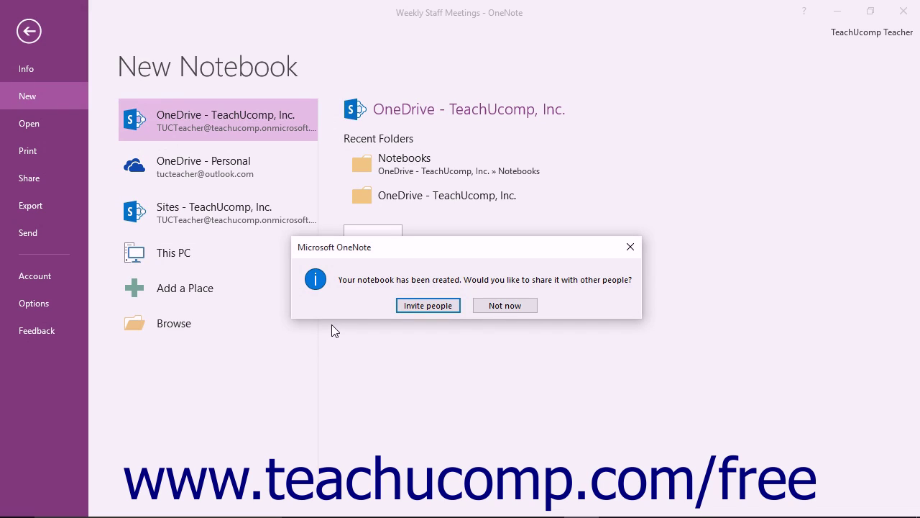
Invite people to Shared Meetings, adding the first contact from the 'jo' name suggestions.
{"action": "left_click", "coordinate": [414, 308]}
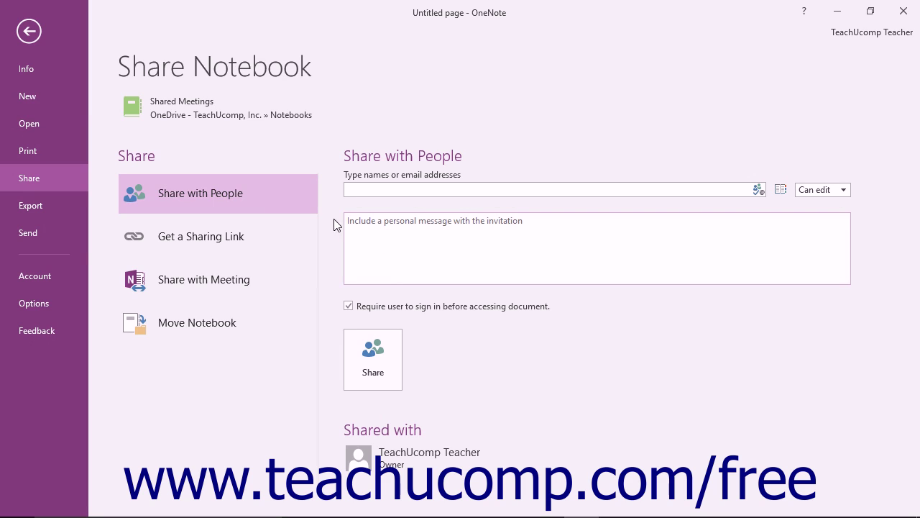
{"action": "left_click", "coordinate": [368, 186]}
{"action": "type", "text": "jo"}
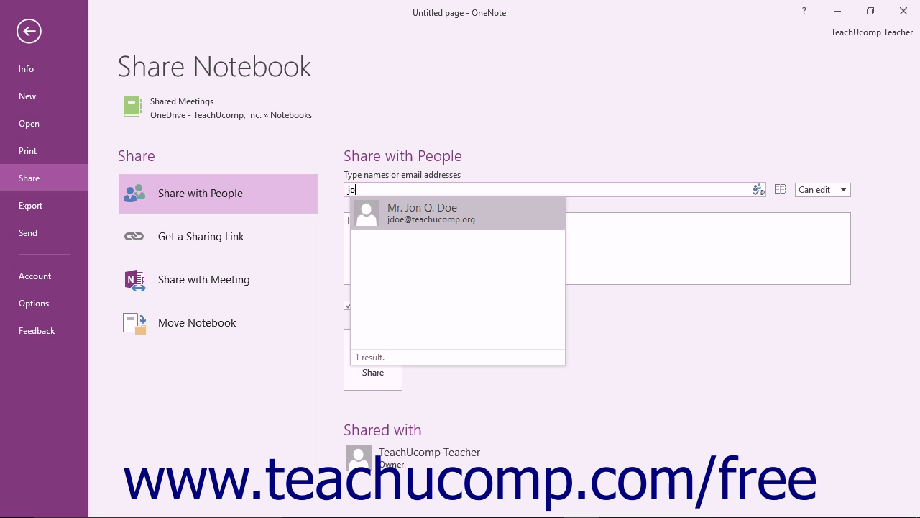
{"action": "left_click", "coordinate": [405, 215]}
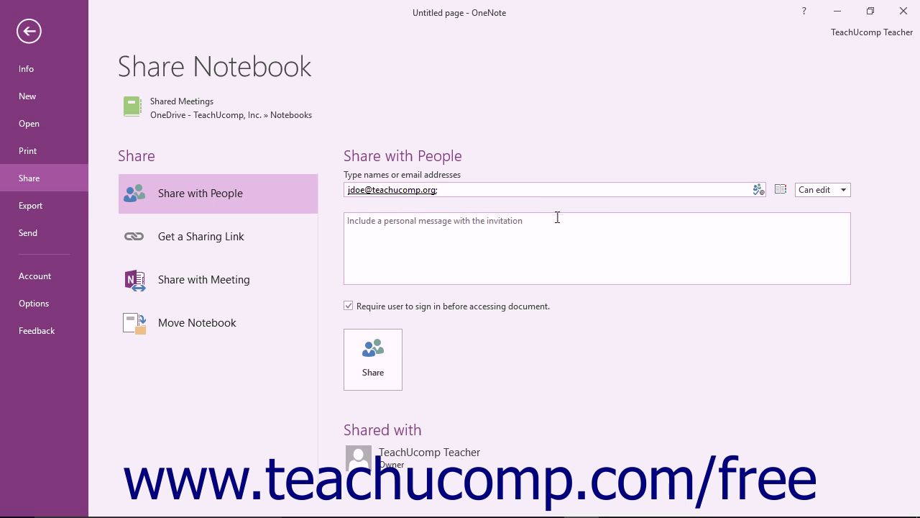
{"action": "left_click", "coordinate": [780, 190]}
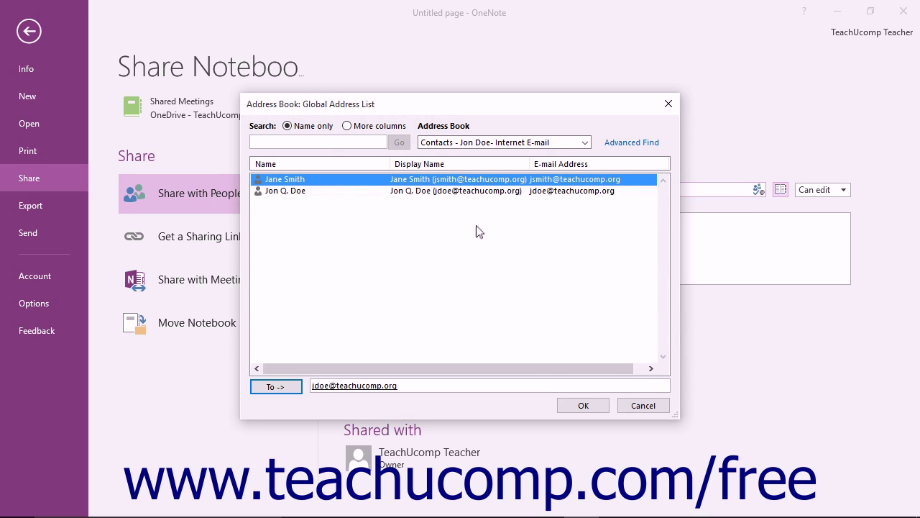
Add a second contact from the Address Book's contact list as a recipient.
{"action": "left_click", "coordinate": [584, 142]}
{"action": "left_click", "coordinate": [577, 155]}
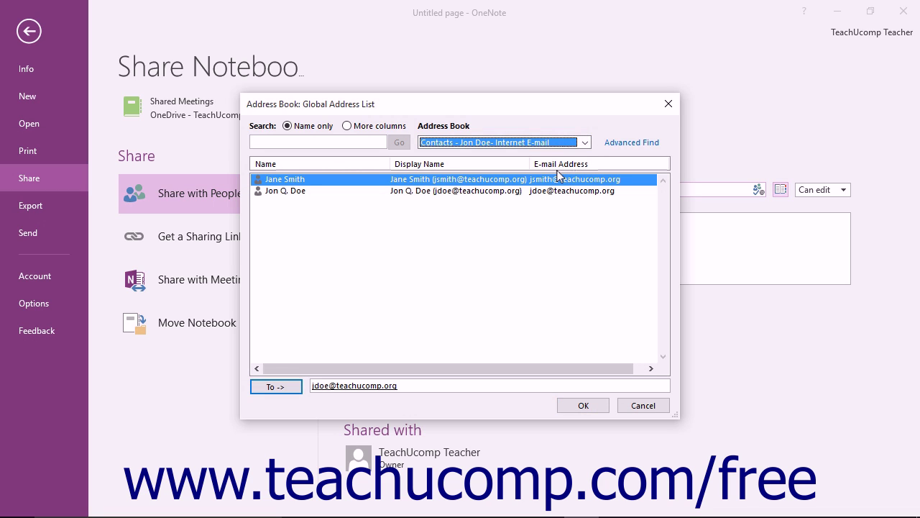
{"action": "left_click", "coordinate": [312, 181]}
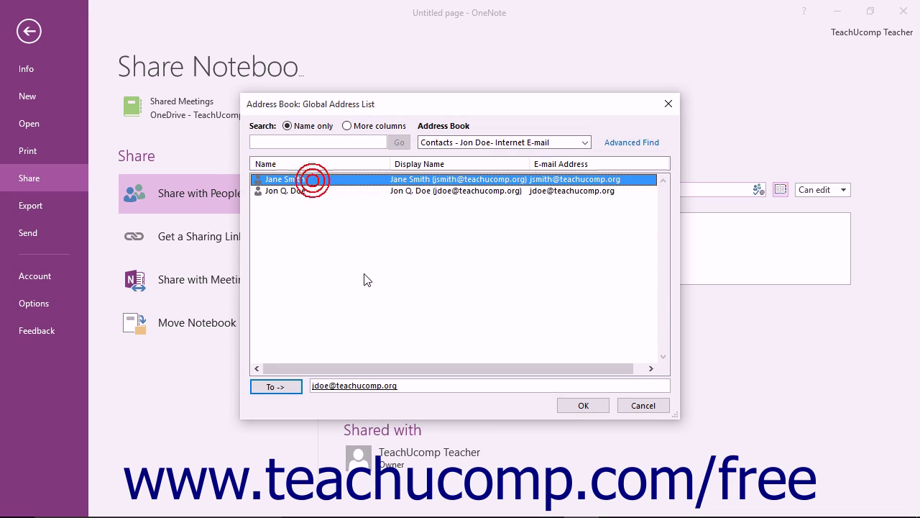
{"action": "left_click", "coordinate": [284, 388]}
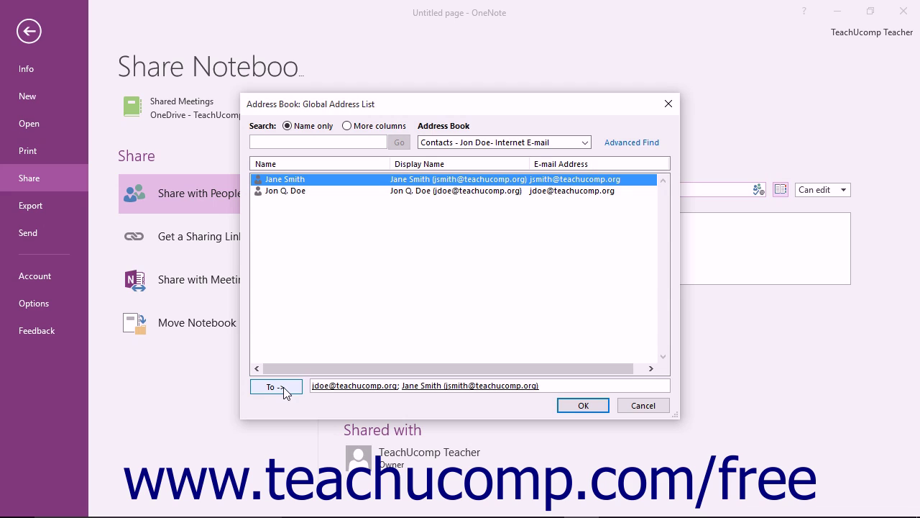
{"action": "left_click", "coordinate": [584, 406]}
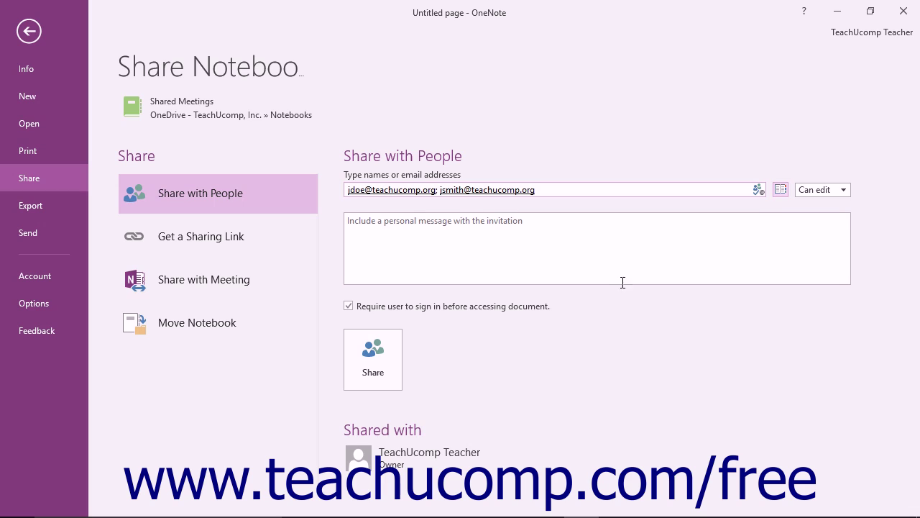
Keep Can edit permission for both recipients and place the cursor in the message box.
{"action": "left_click", "coordinate": [811, 189]}
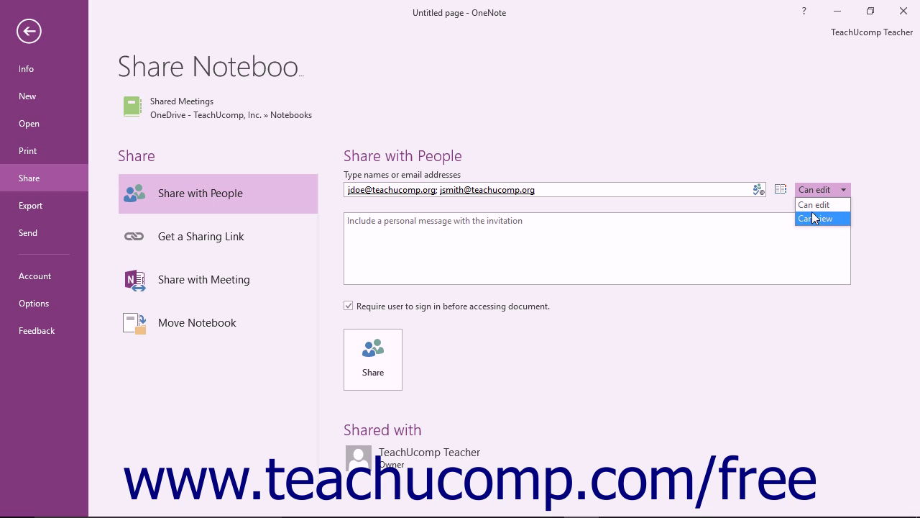
{"action": "left_click", "coordinate": [813, 208]}
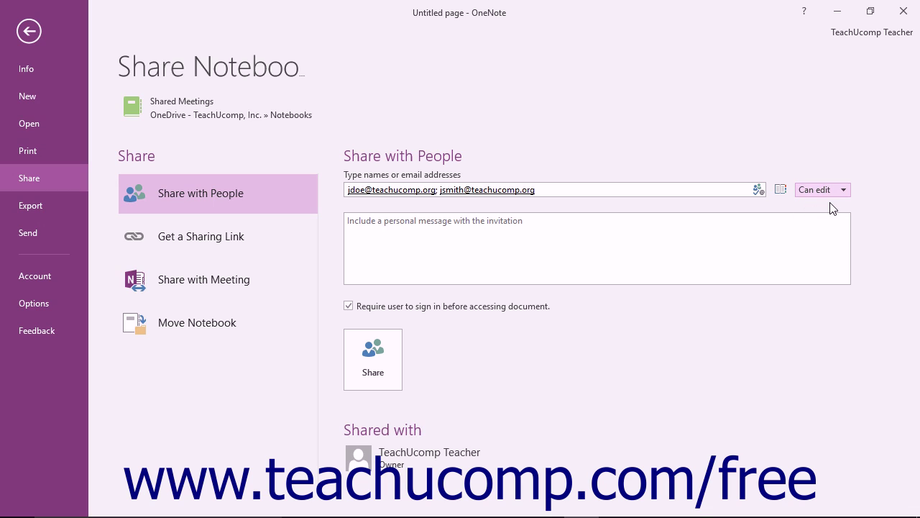
{"action": "left_click", "coordinate": [413, 279]}
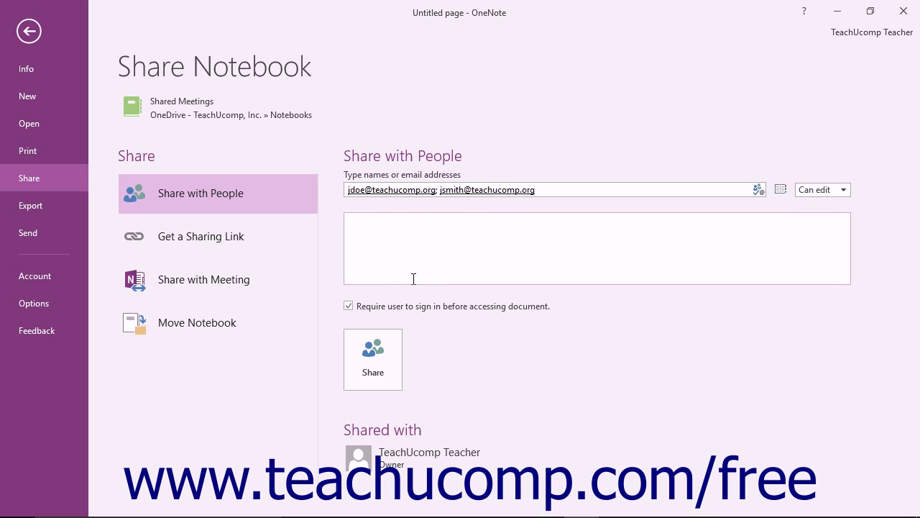
Send the invitation with the message 'Please add any shared meeting info to this notebook! Thanks!'.
{"action": "type", "text": "Please add any shared meeting info to this notebook! Thanks!"}
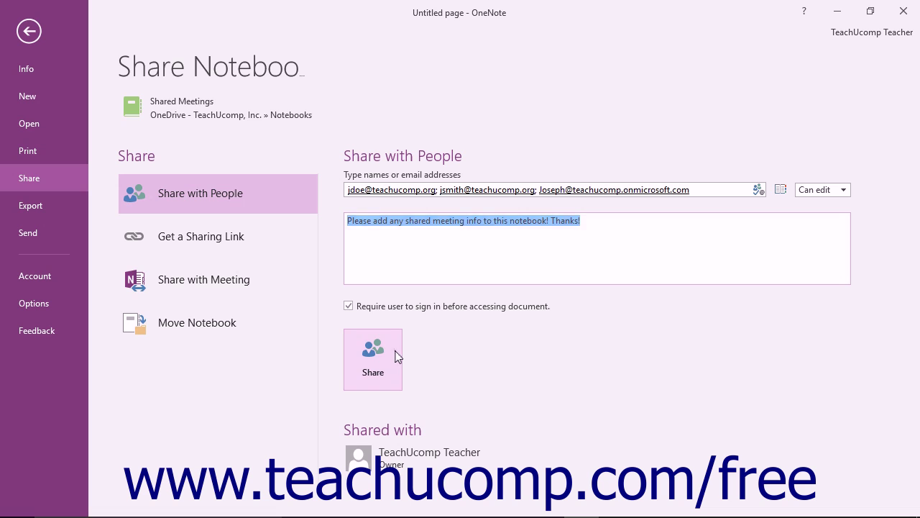
{"action": "left_click", "coordinate": [393, 360]}
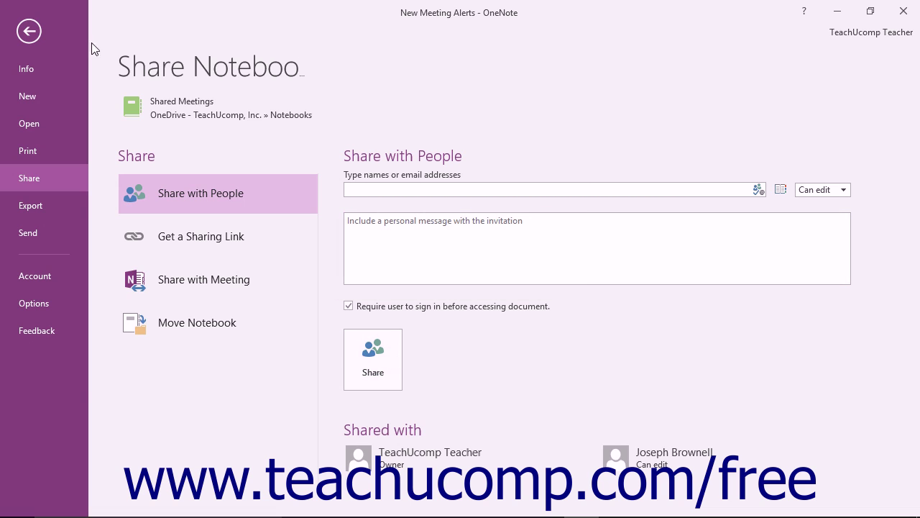
Return to the notes and switch to the Work Sample notebook.
{"action": "left_click", "coordinate": [29, 31]}
{"action": "left_click", "coordinate": [66, 65]}
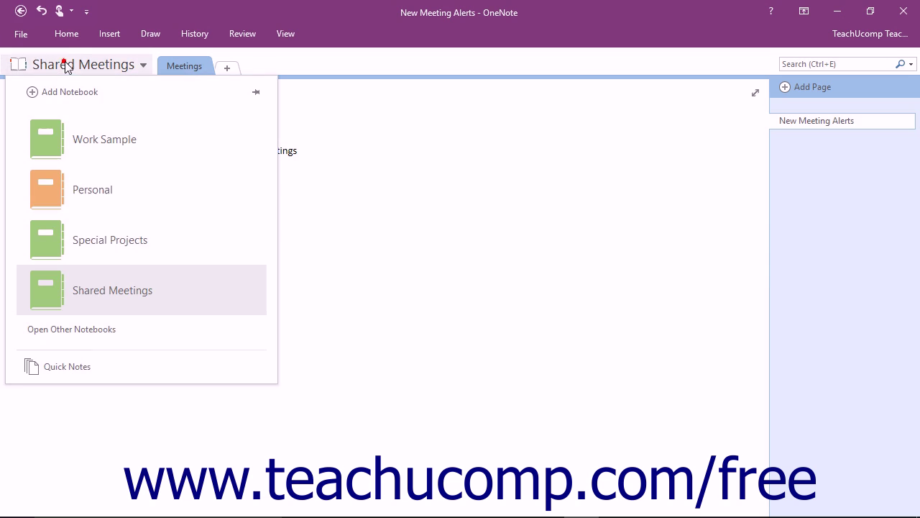
{"action": "left_click", "coordinate": [97, 146]}
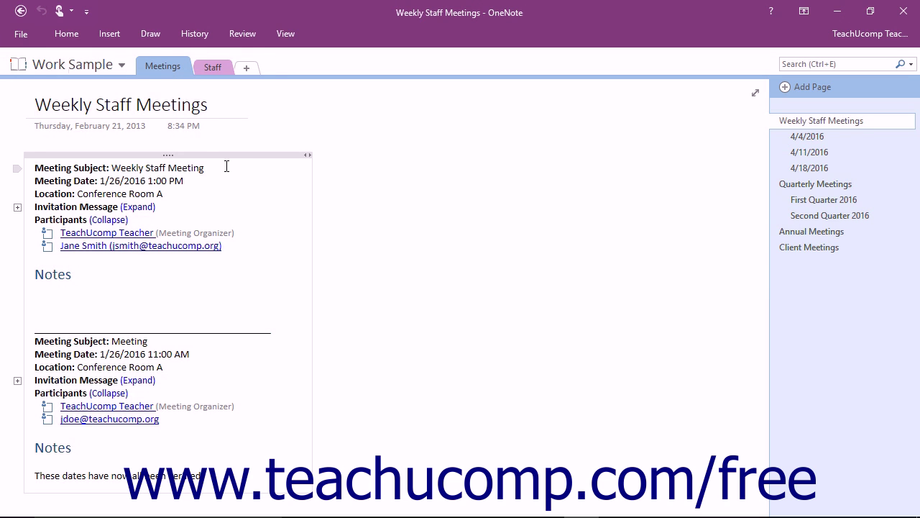
Open Work Sample's Share with People options from the File menu.
{"action": "left_click", "coordinate": [17, 34]}
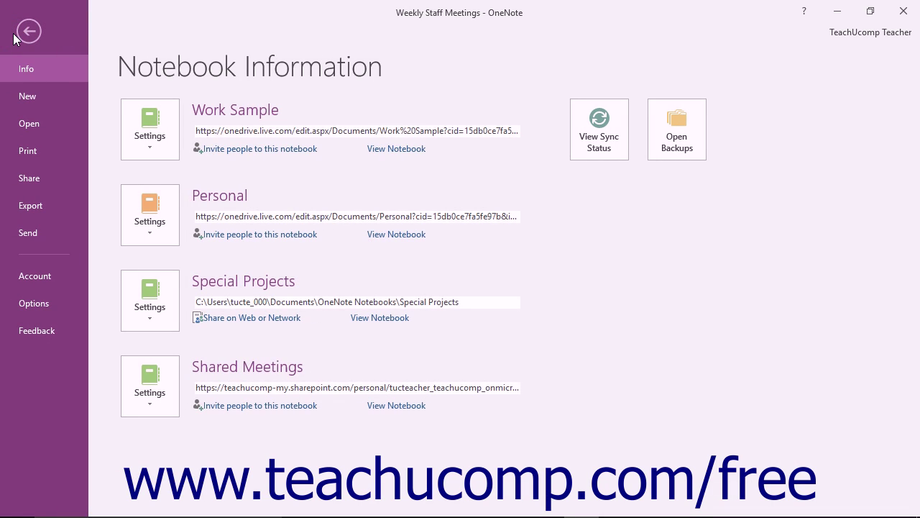
{"action": "left_click", "coordinate": [28, 178]}
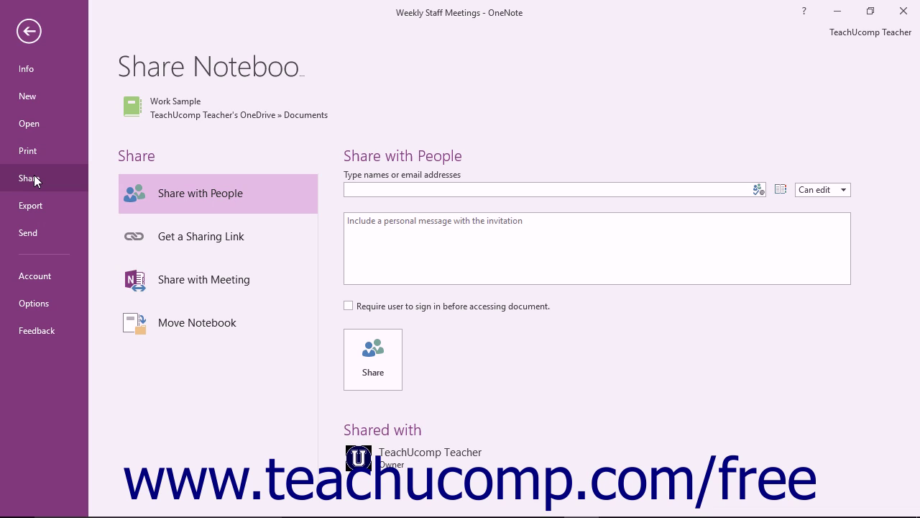
{"action": "left_click", "coordinate": [199, 192]}
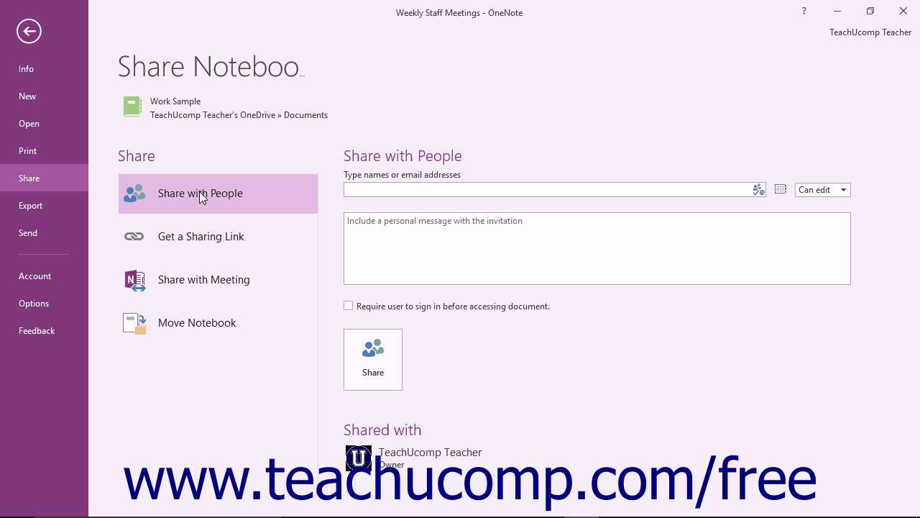
Invite the colleague's e-mail address with Can edit and sign-in required, then return to the notes.
{"action": "left_click", "coordinate": [386, 188]}
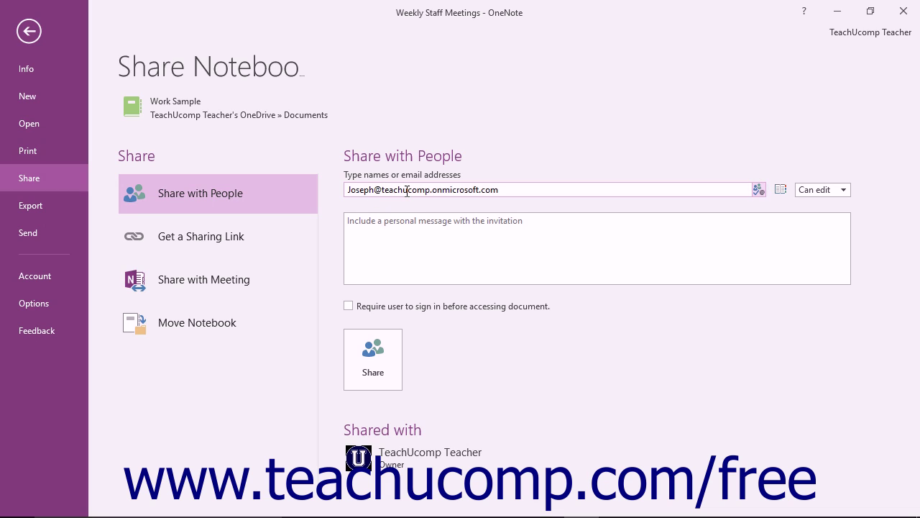
{"action": "left_click", "coordinate": [822, 189]}
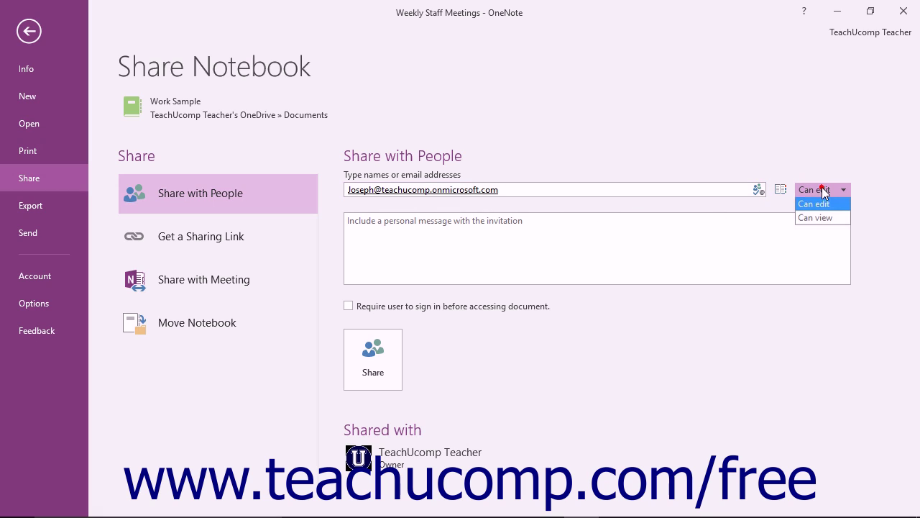
{"action": "left_click", "coordinate": [821, 188]}
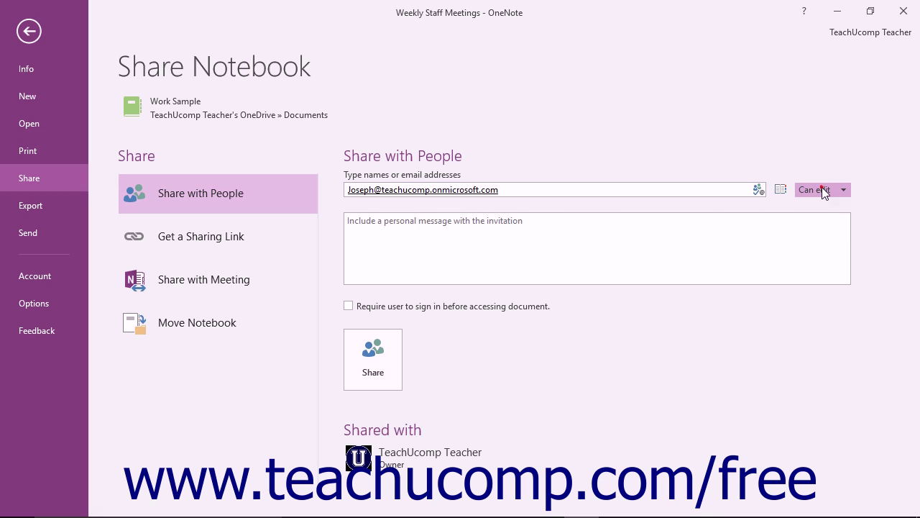
{"action": "left_click", "coordinate": [407, 232]}
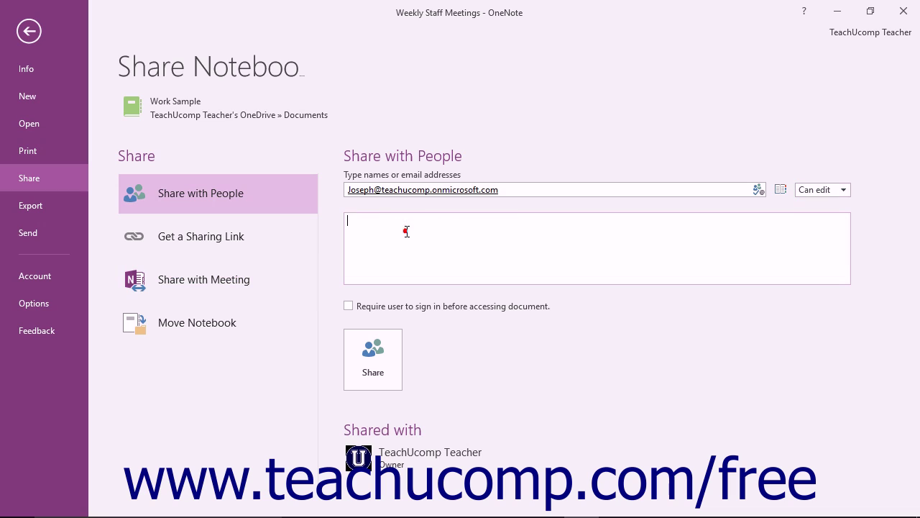
{"action": "left_click", "coordinate": [367, 309]}
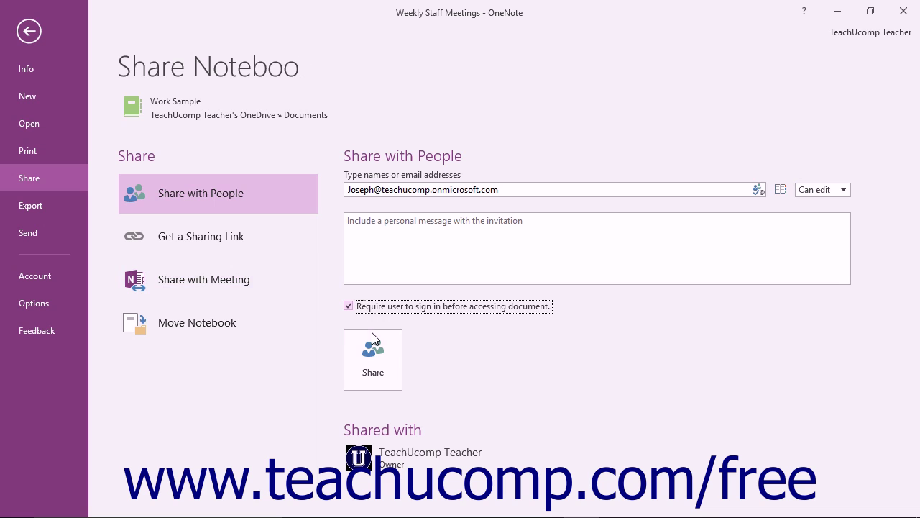
{"action": "left_click", "coordinate": [374, 356]}
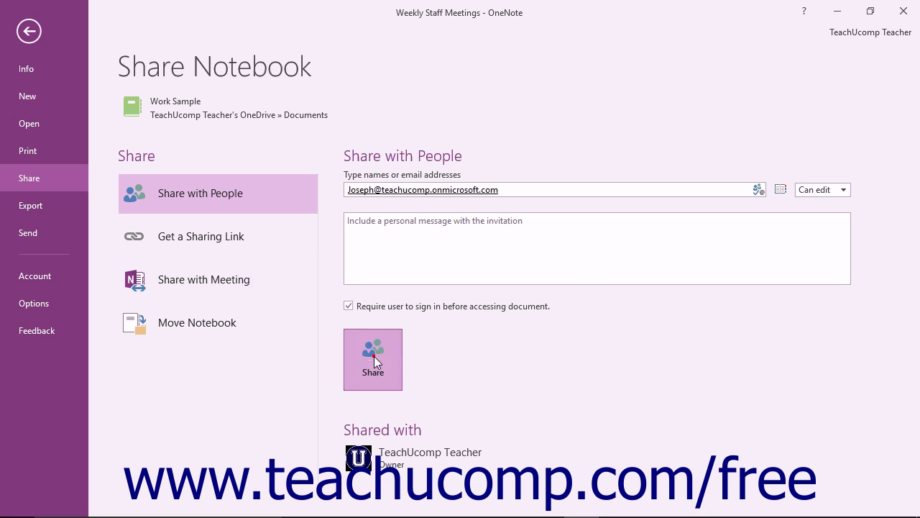
{"action": "left_click", "coordinate": [26, 32]}
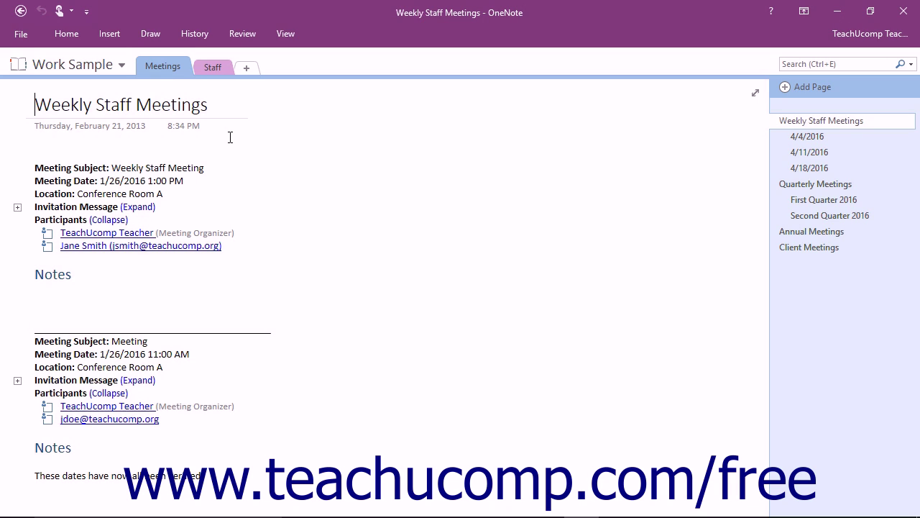
Create a View Link for Work Sample under Get a Sharing Link.
{"action": "left_click", "coordinate": [36, 36]}
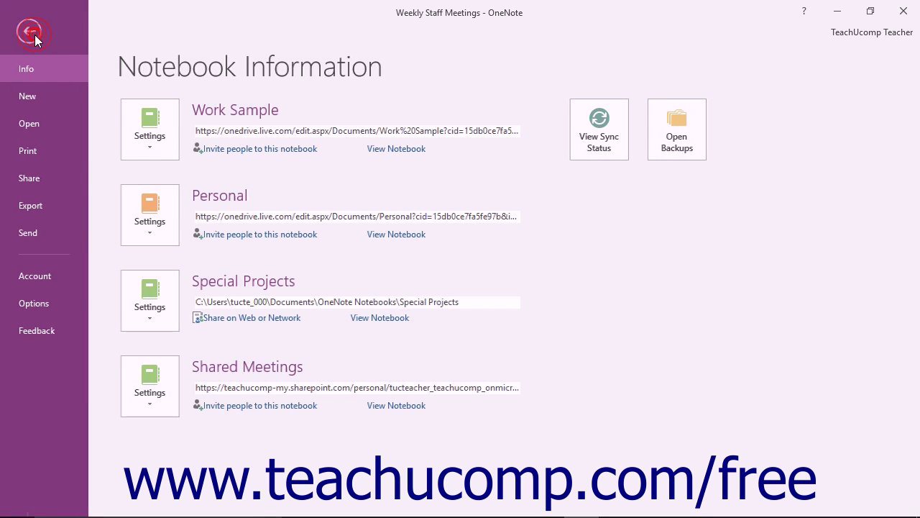
{"action": "left_click", "coordinate": [54, 177]}
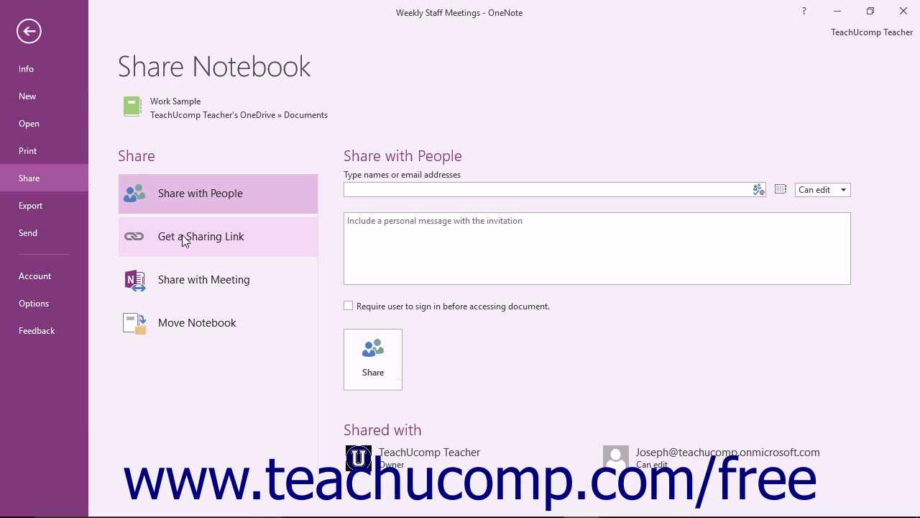
{"action": "left_click", "coordinate": [184, 241]}
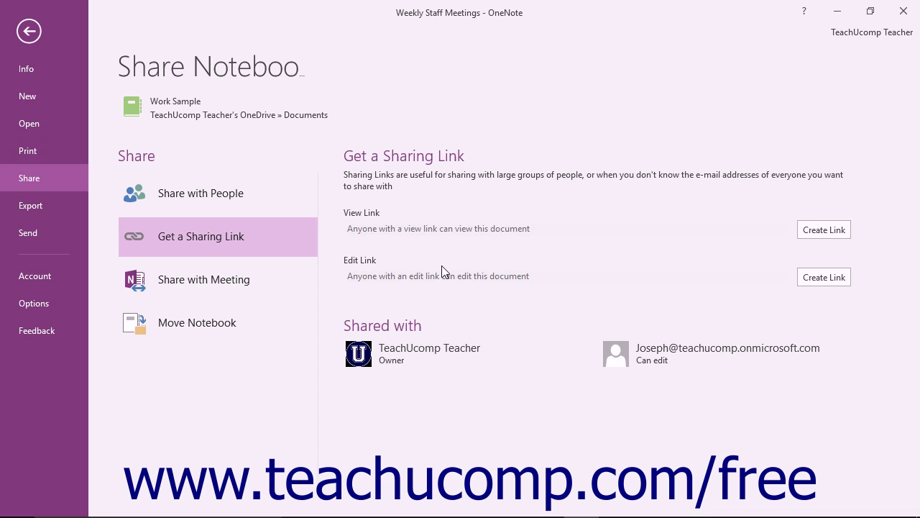
{"action": "left_click", "coordinate": [818, 229]}
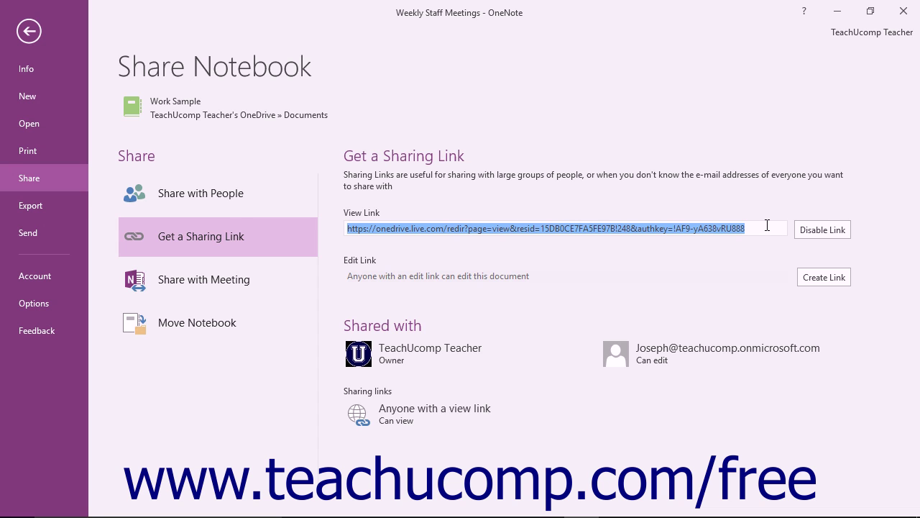
Disable the Work Sample View Link under Get a Sharing Link.
{"action": "left_click", "coordinate": [41, 29]}
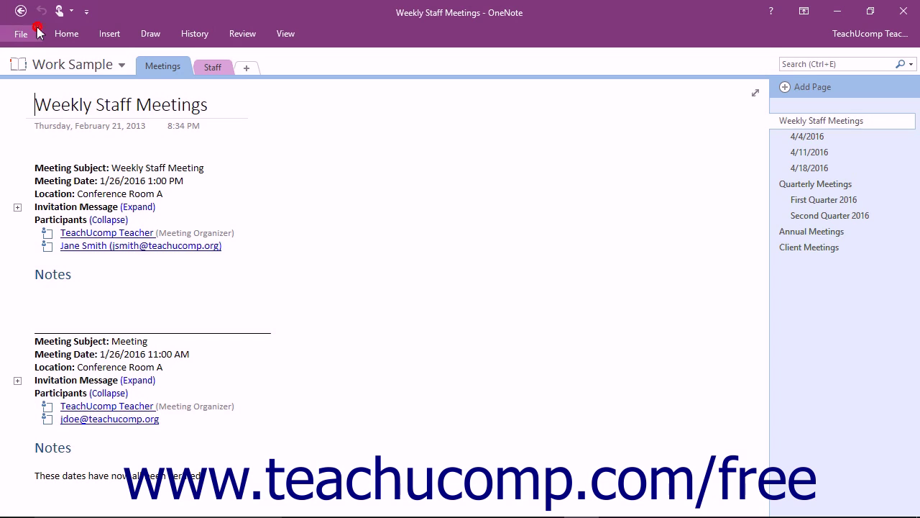
{"action": "left_click", "coordinate": [30, 31]}
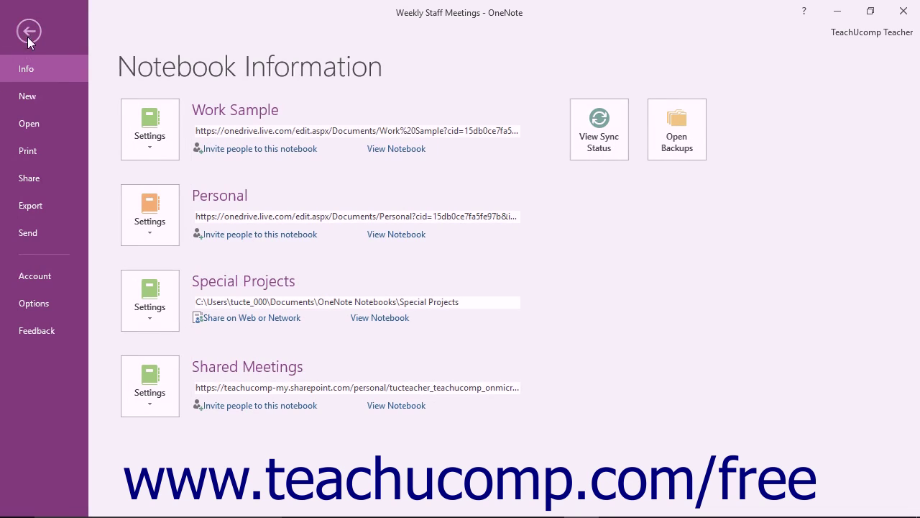
{"action": "left_click", "coordinate": [36, 178]}
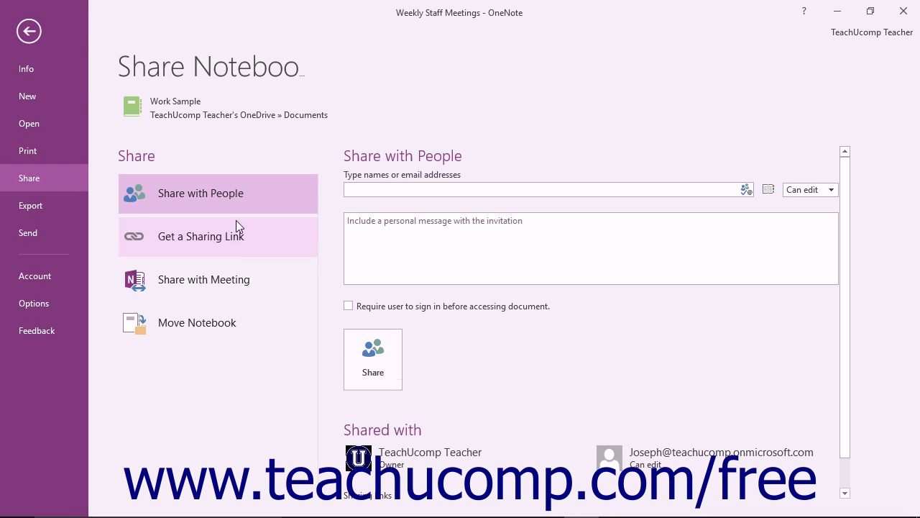
{"action": "left_click", "coordinate": [234, 241]}
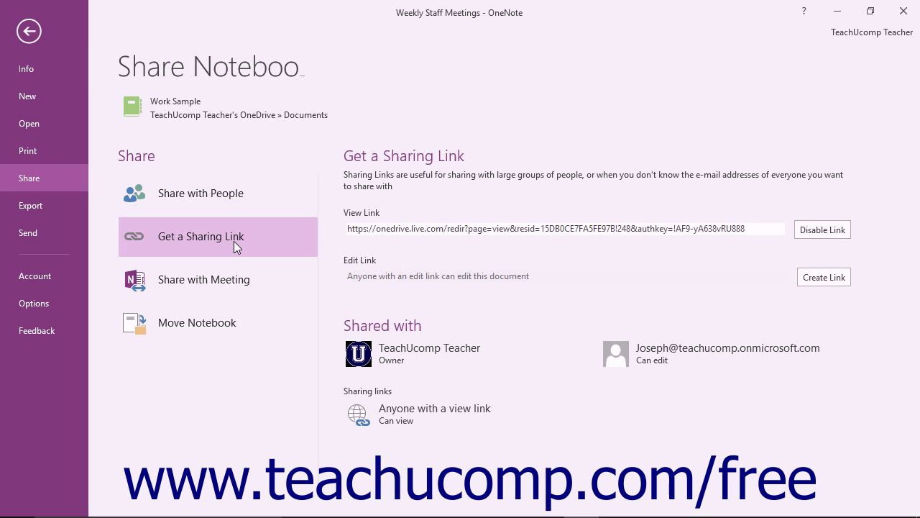
{"action": "left_click", "coordinate": [833, 230]}
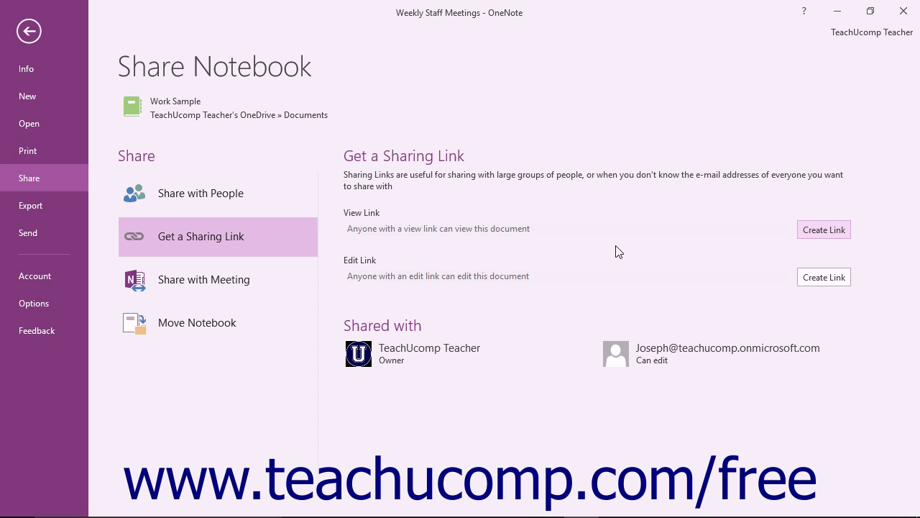
Try Share with Meeting, cancel since no online meeting is joined, and return to the notebook view.
{"action": "left_click", "coordinate": [231, 288]}
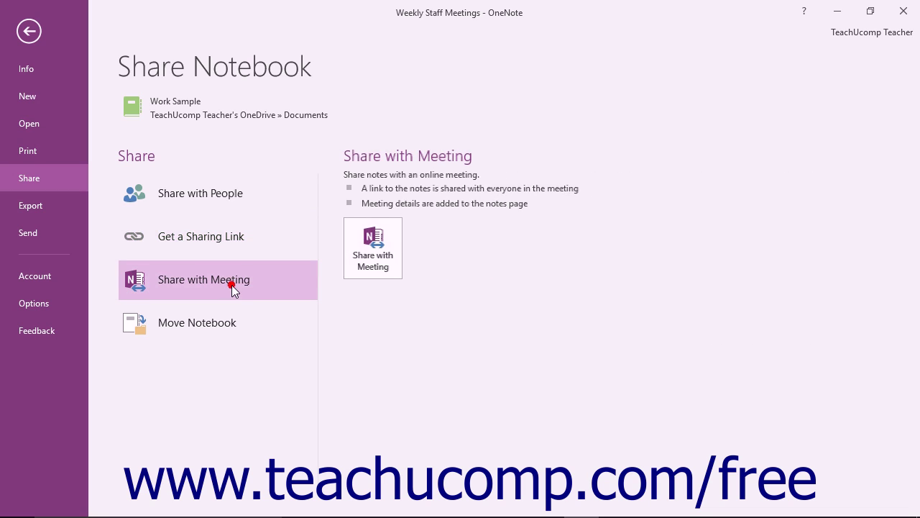
{"action": "left_click", "coordinate": [367, 274]}
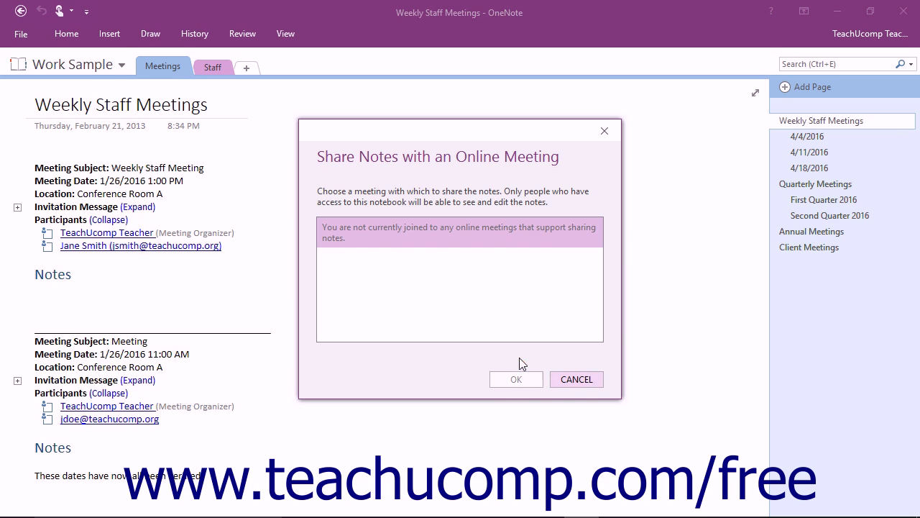
{"action": "left_click", "coordinate": [583, 381]}
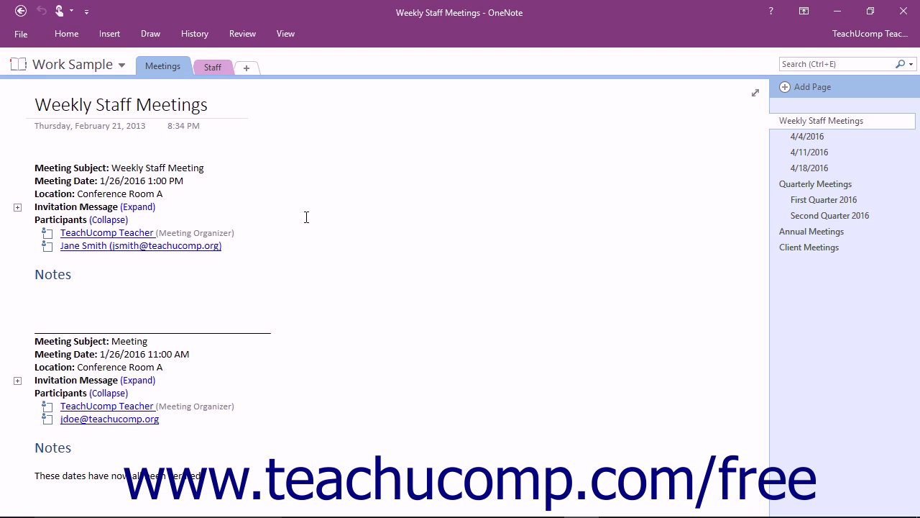
{"action": "left_click", "coordinate": [19, 34]}
Show the Move Notebook information under Work Sample's Share options.
{"action": "left_click", "coordinate": [30, 178]}
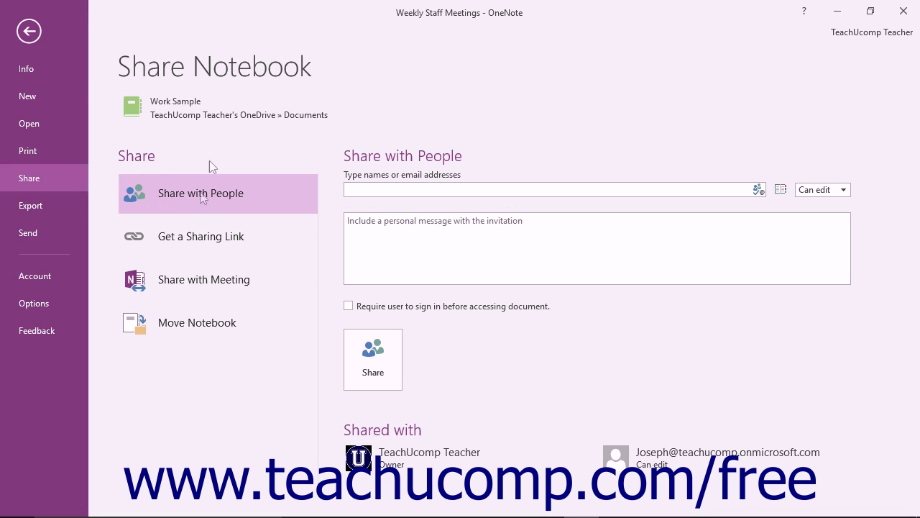
{"action": "left_click", "coordinate": [196, 320]}
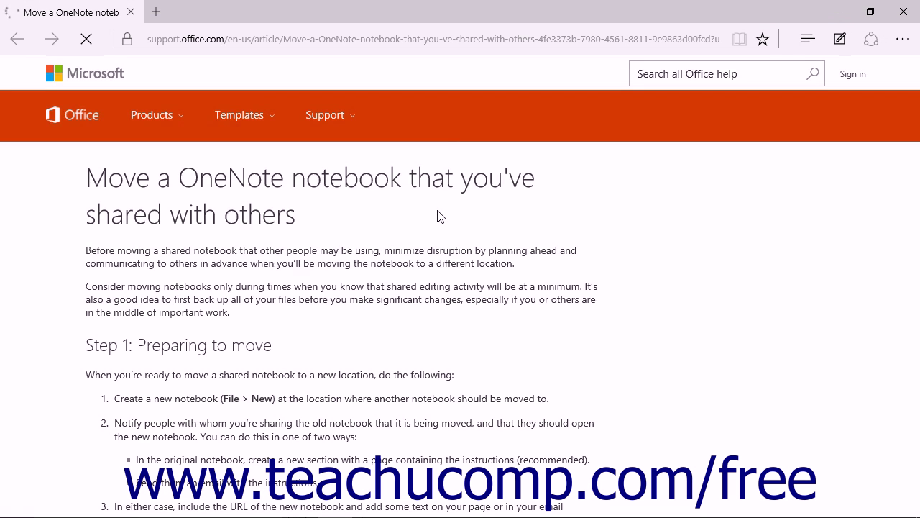
Scroll through the article on moving shared notebooks, then return to the Weekly Staff Meetings page.
{"action": "scroll", "coordinate": [438, 214], "scroll_direction": "down", "scroll_amount": 5}
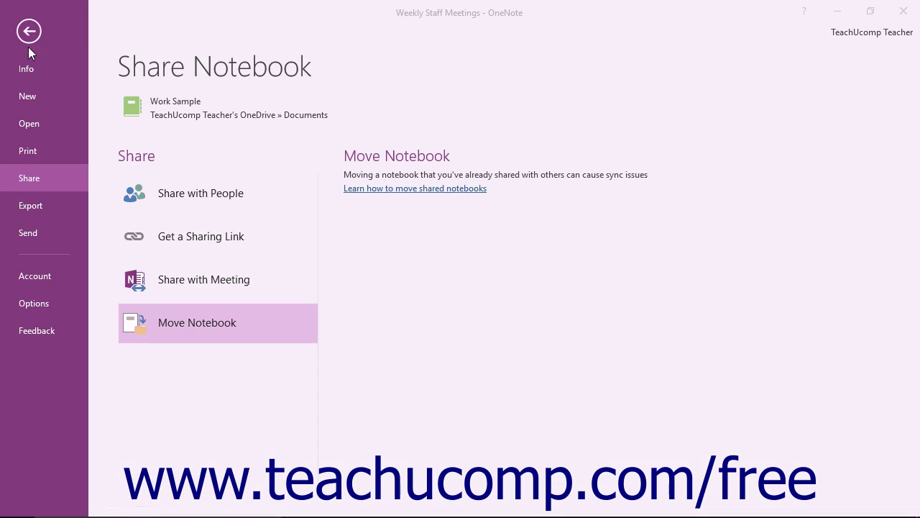
{"action": "key", "text": "Escape"}
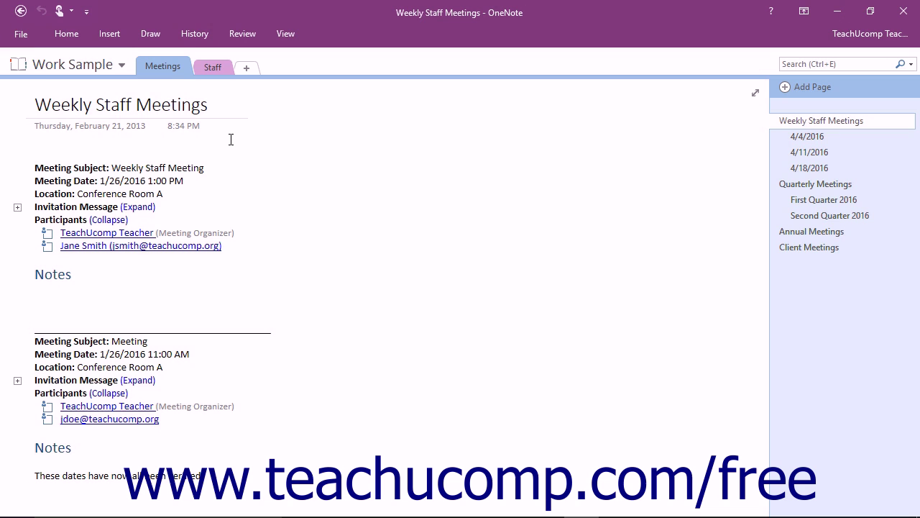
Begin a new notebook stored on This PC and name it 'Locally Shared Notebook'.
{"action": "left_click", "coordinate": [23, 33]}
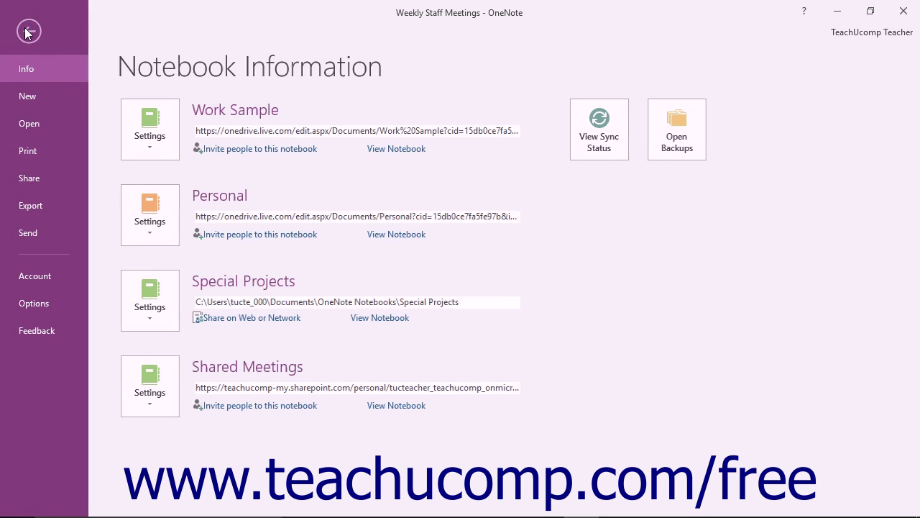
{"action": "left_click", "coordinate": [44, 95]}
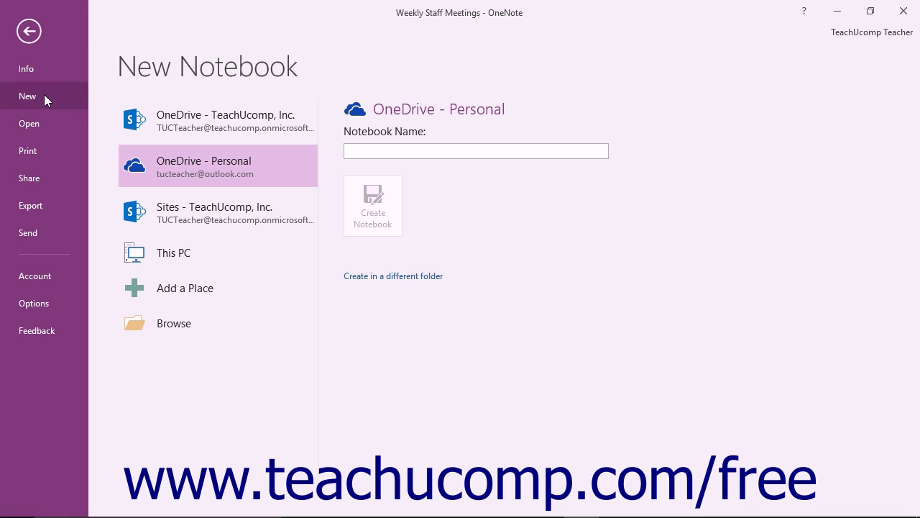
{"action": "left_click", "coordinate": [177, 253]}
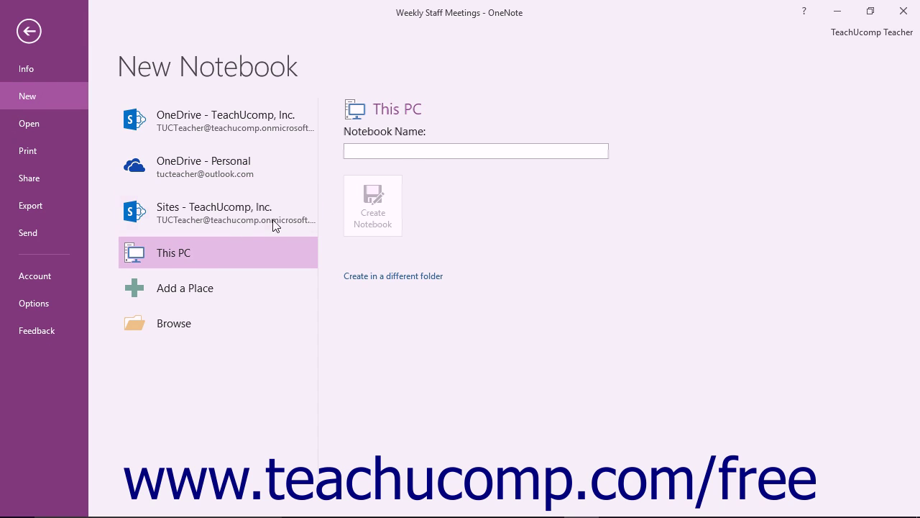
{"action": "left_click", "coordinate": [406, 154]}
{"action": "type", "text": "Locally Shared Notebook"}
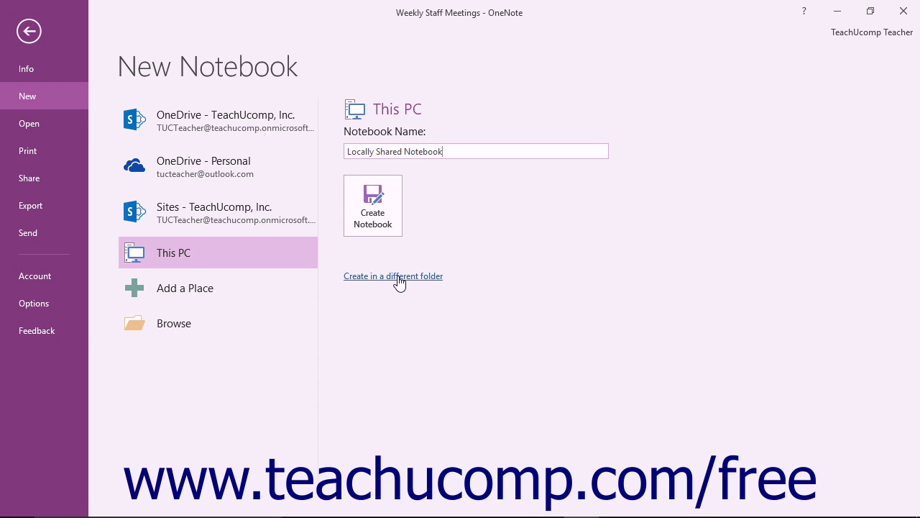
Create the notebook in the network Public > Public Documents folder.
{"action": "left_click", "coordinate": [400, 278]}
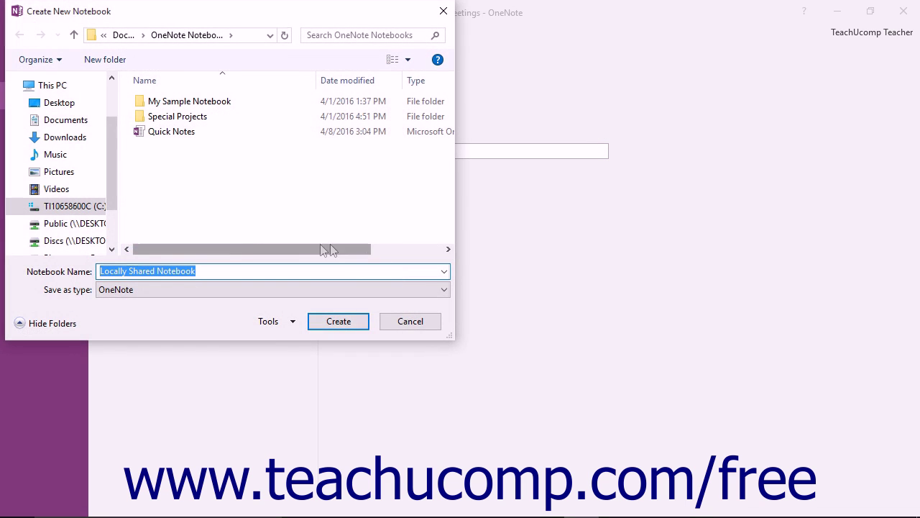
{"action": "left_click", "coordinate": [93, 226]}
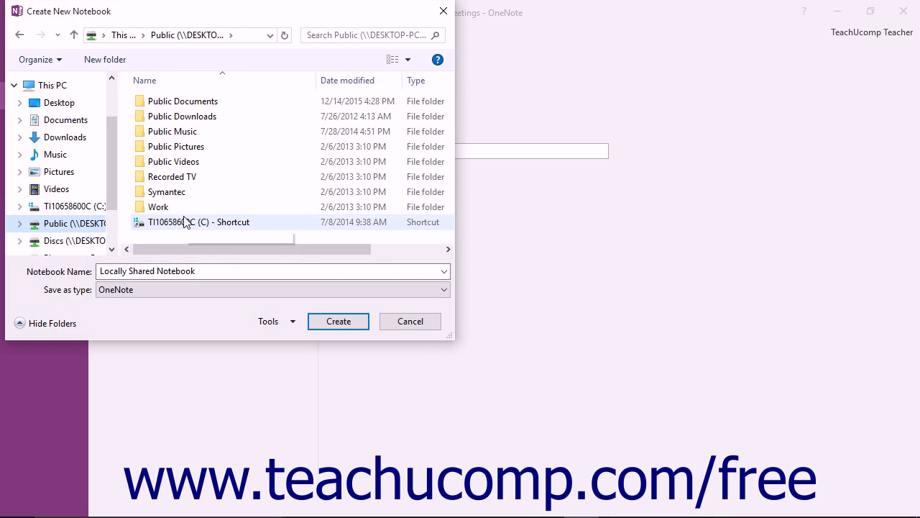
{"action": "double_click", "coordinate": [185, 100]}
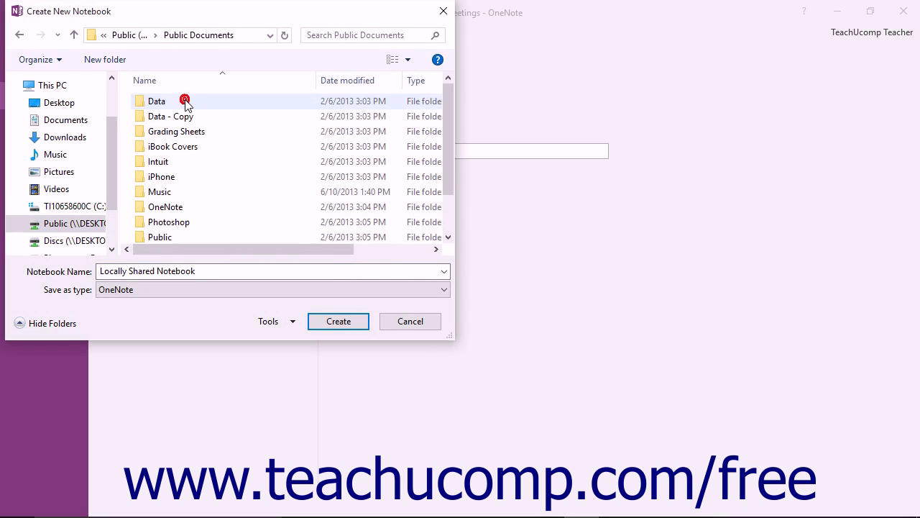
{"action": "left_click", "coordinate": [336, 321]}
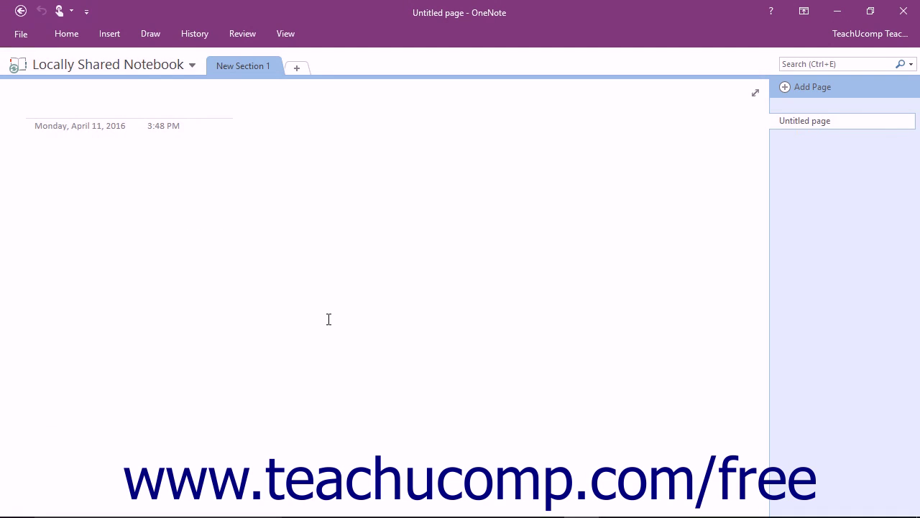